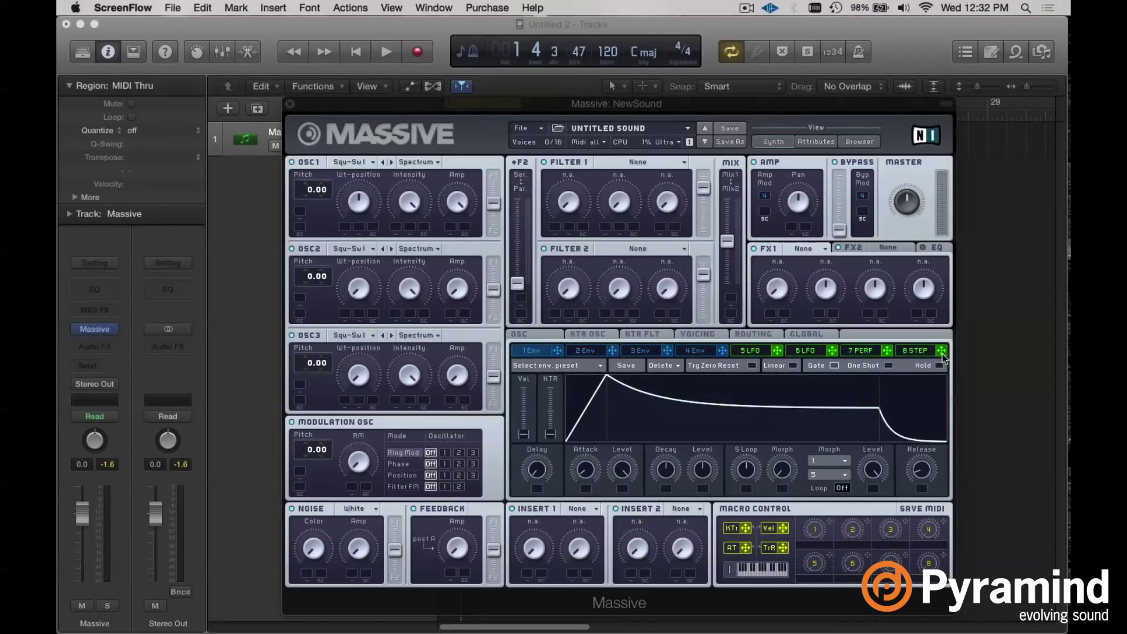
# Look over the 8 Step, 7 Perf and 6 LFO modulator pages
pyautogui.click(916, 350)
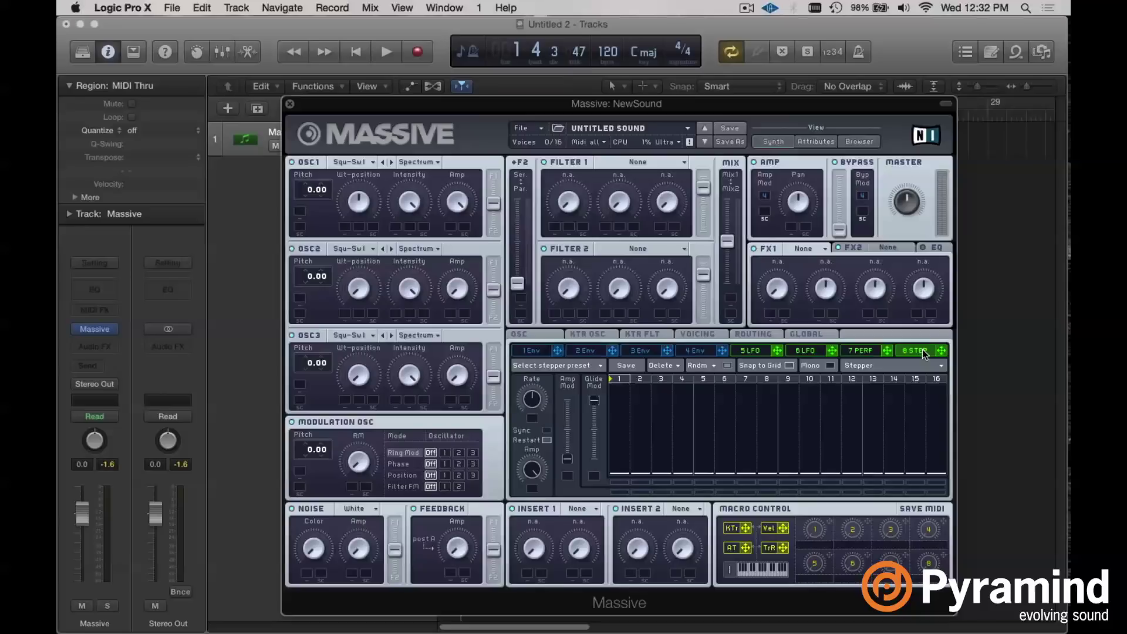
pyautogui.click(862, 352)
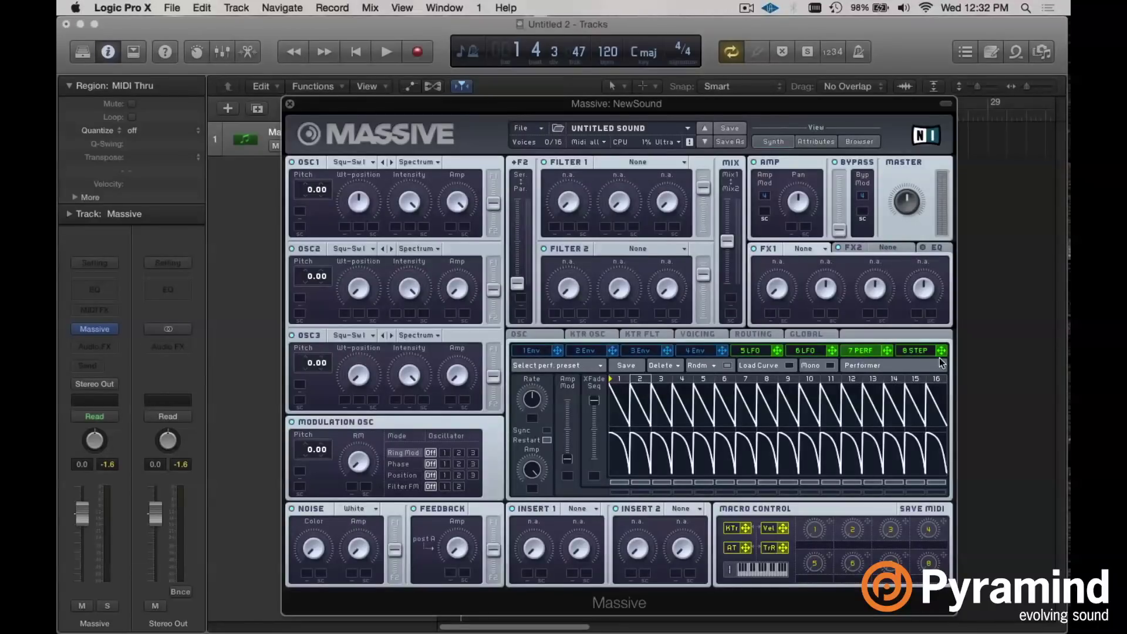
pyautogui.click(799, 350)
# Switch slot 6 to Performer, then Stepper, back to LFO, and show the 7 Perf page
pyautogui.click(907, 364)
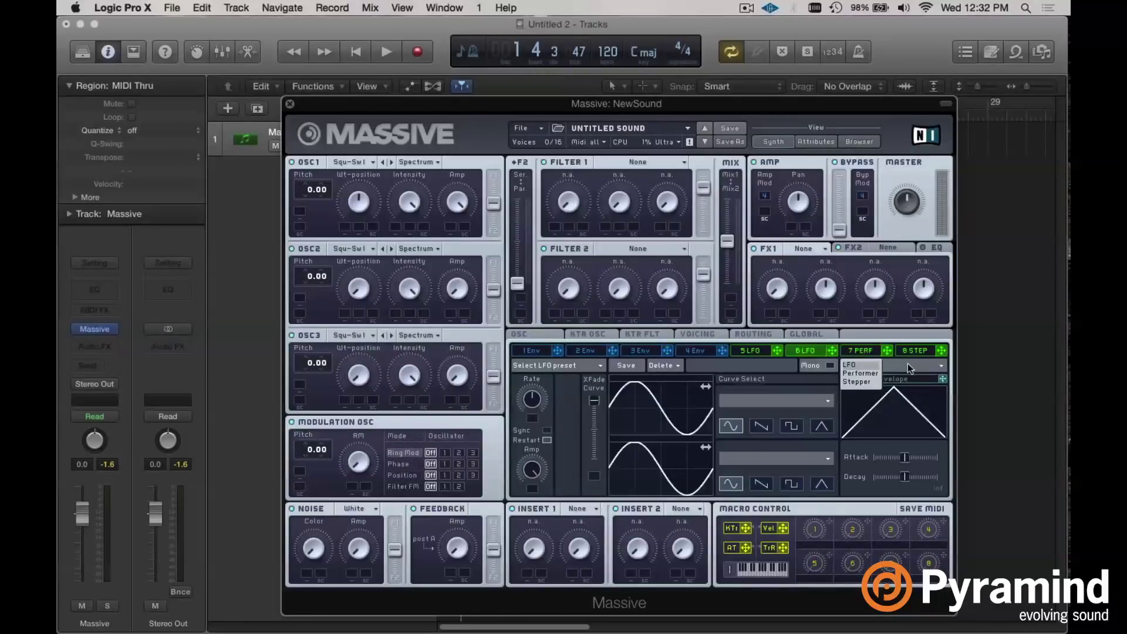
pyautogui.click(872, 374)
pyautogui.click(900, 364)
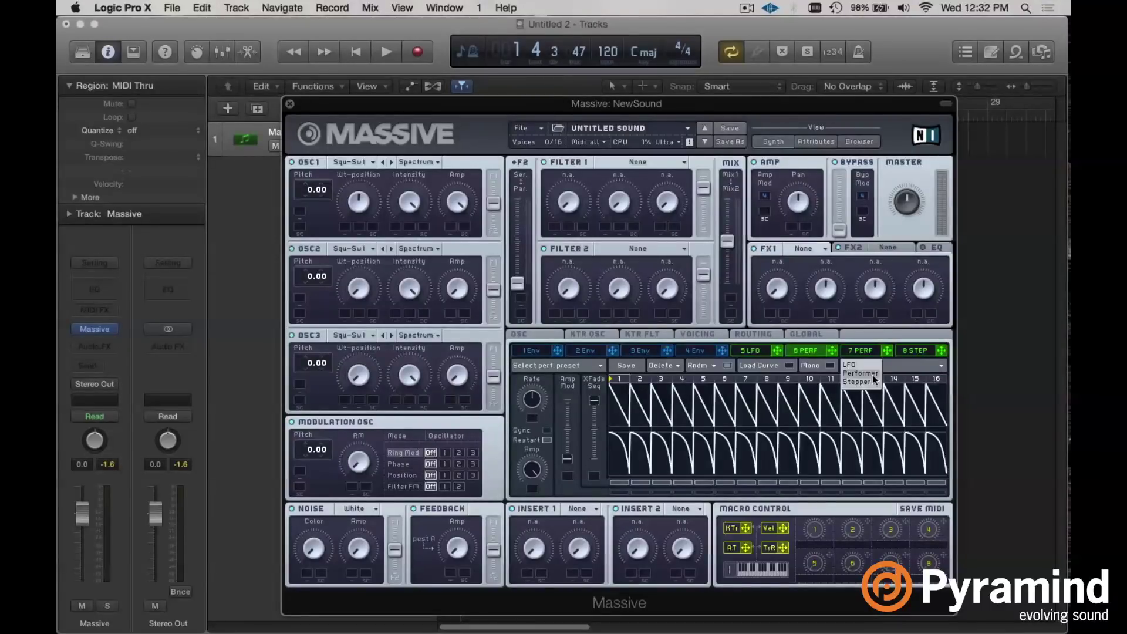
pyautogui.click(868, 383)
pyautogui.click(922, 365)
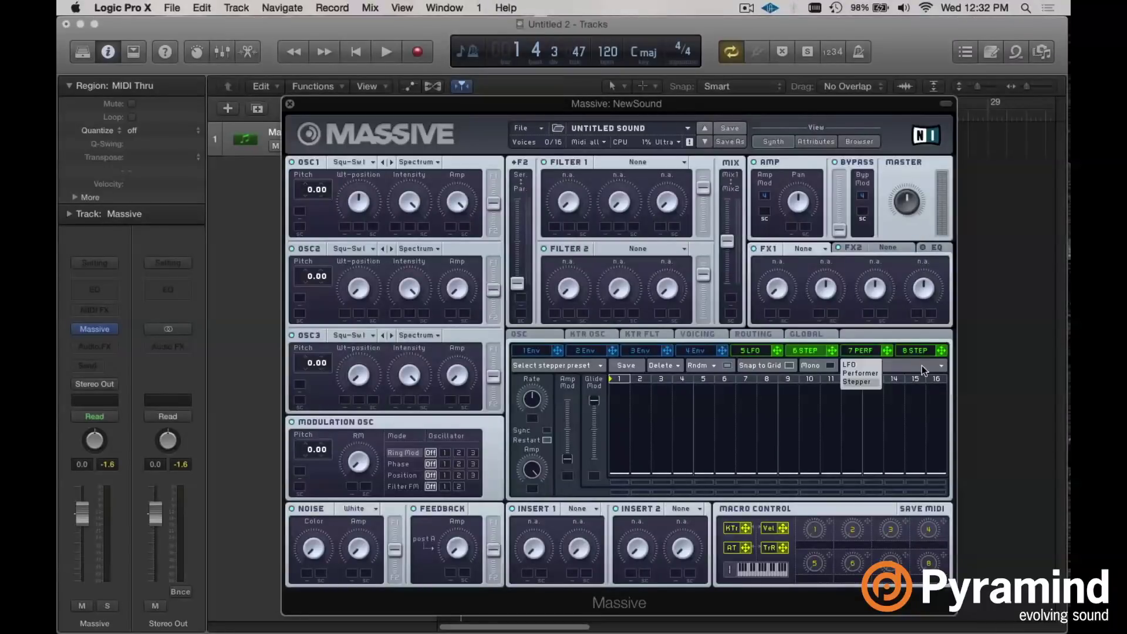
pyautogui.click(875, 366)
pyautogui.click(869, 351)
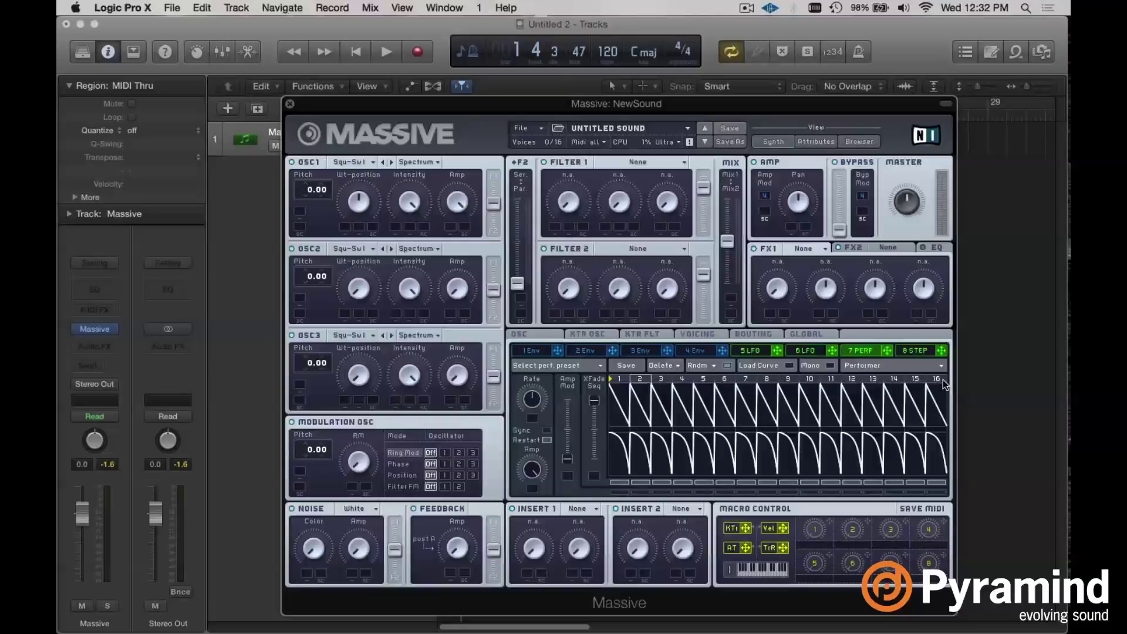
pyautogui.moveTo(943, 380); pyautogui.dragTo(689, 387)
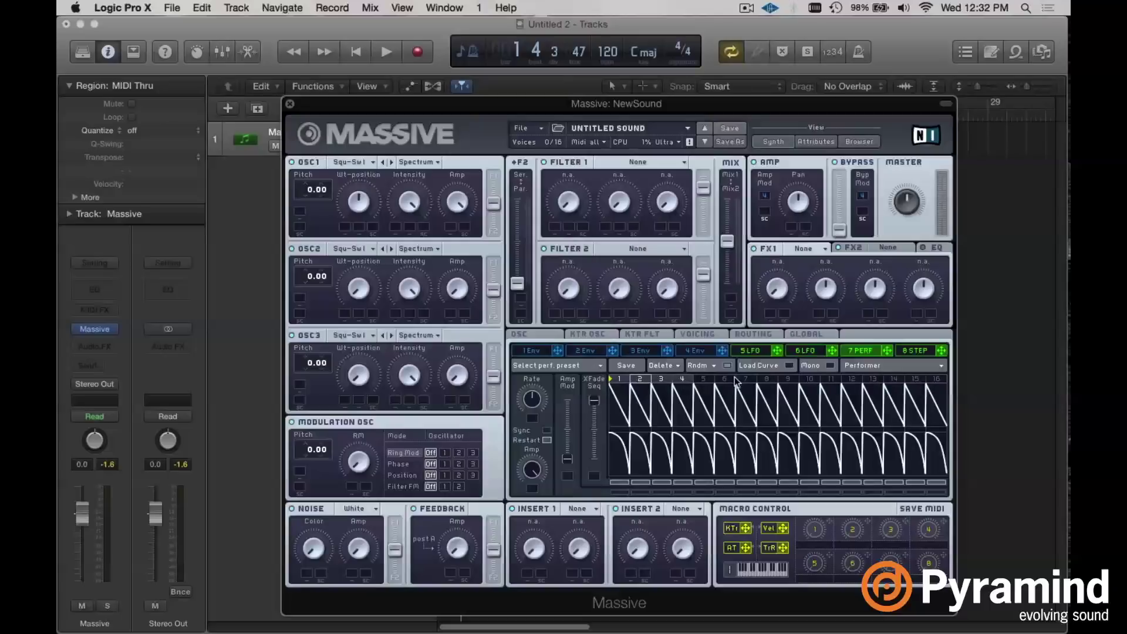
pyautogui.moveTo(691, 383); pyautogui.dragTo(943, 393)
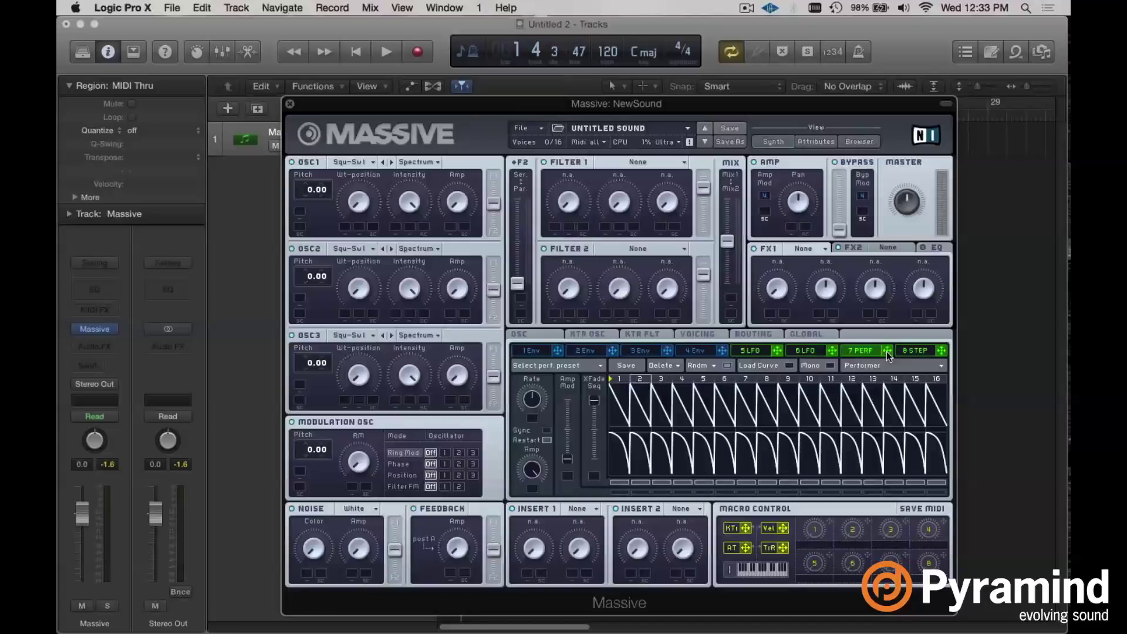
# Assign the 7 Perf modulator to the mod slot under OSC1's Amp knob
pyautogui.moveTo(887, 351); pyautogui.dragTo(450, 227)
pyautogui.moveTo(1070, 378)
# Pull upper-curve steps 2, 4, 6, 12, 14 and 16 down to zero
pyautogui.moveTo(642, 408); pyautogui.dragTo(641, 449)
pyautogui.moveTo(679, 410)
pyautogui.mouseDown()
pyautogui.moveTo(684, 444)
pyautogui.moveTo(724, 411)
pyautogui.moveTo(727, 439)
pyautogui.moveTo(760, 436)
pyautogui.moveTo(770, 415)
pyautogui.moveTo(783, 444)
pyautogui.moveTo(804, 418)
pyautogui.moveTo(808, 447)
pyautogui.mouseUp()
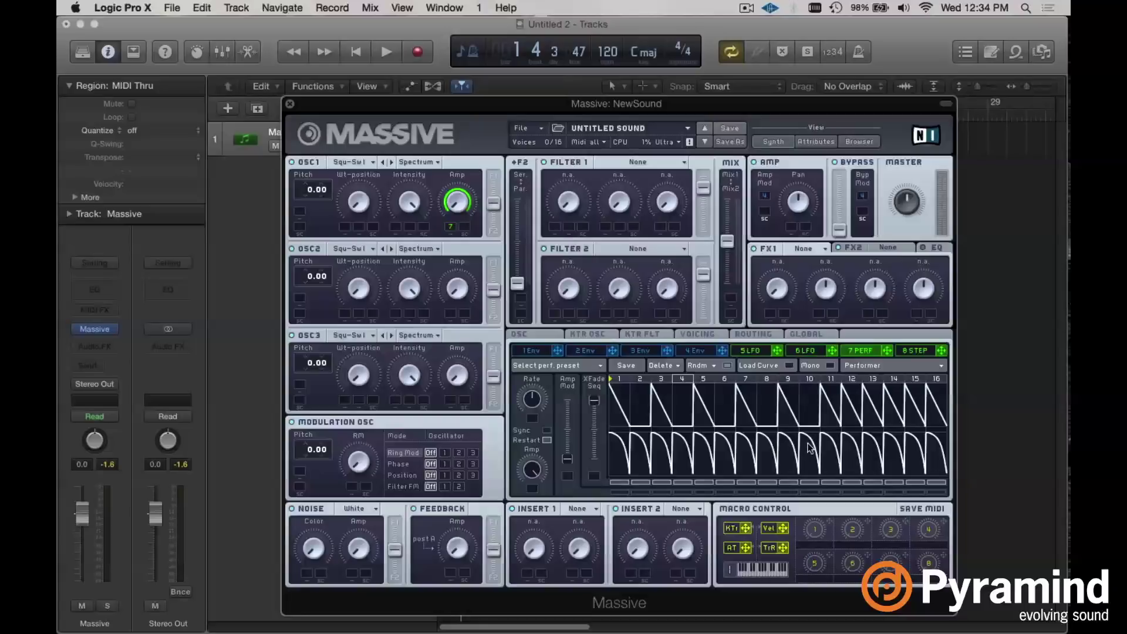
pyautogui.moveTo(851, 413)
pyautogui.mouseDown()
pyautogui.moveTo(854, 447)
pyautogui.moveTo(889, 415)
pyautogui.moveTo(896, 444)
pyautogui.mouseUp()
pyautogui.moveTo(934, 413); pyautogui.dragTo(939, 454)
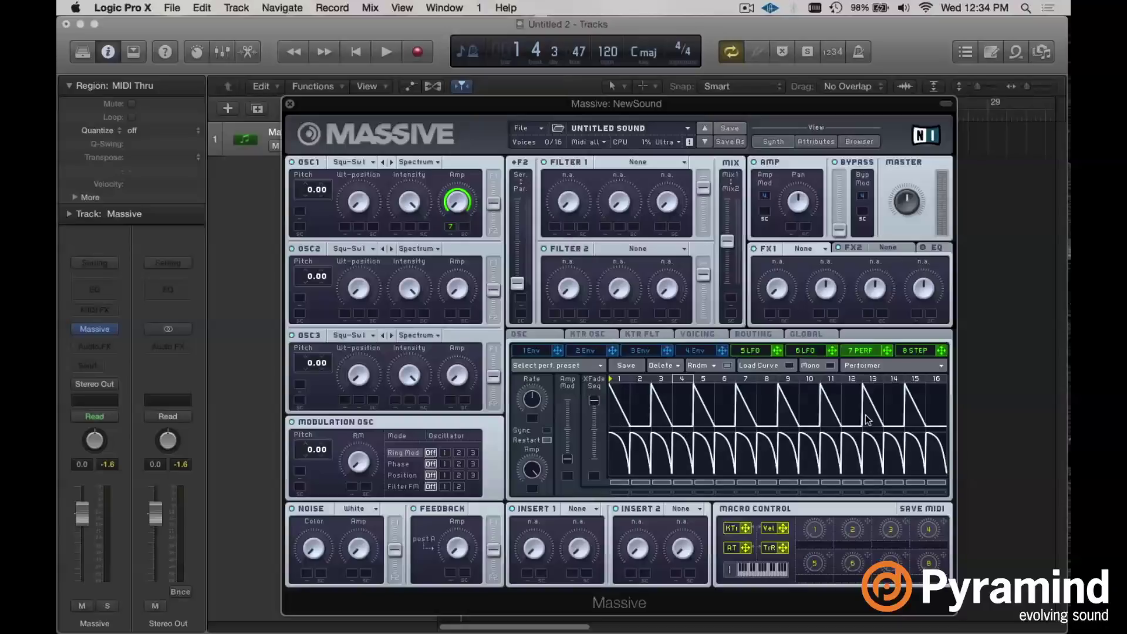
# Enable Performer Sync, change the ratio from 1/4 to 1/8, and play a test note
pyautogui.click(549, 429)
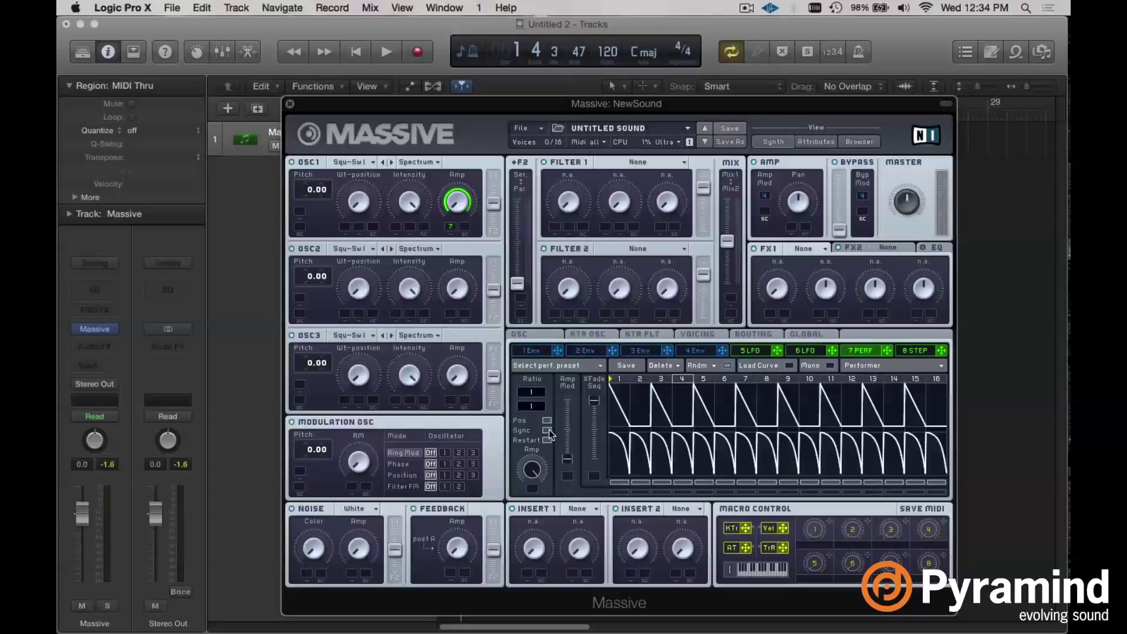
pyautogui.moveTo(544, 401); pyautogui.dragTo(547, 397)
pyautogui.press('a')
# Paint a dense library curve across the lower lane, then flatten peaks near steps 1 and 2
pyautogui.click(770, 365)
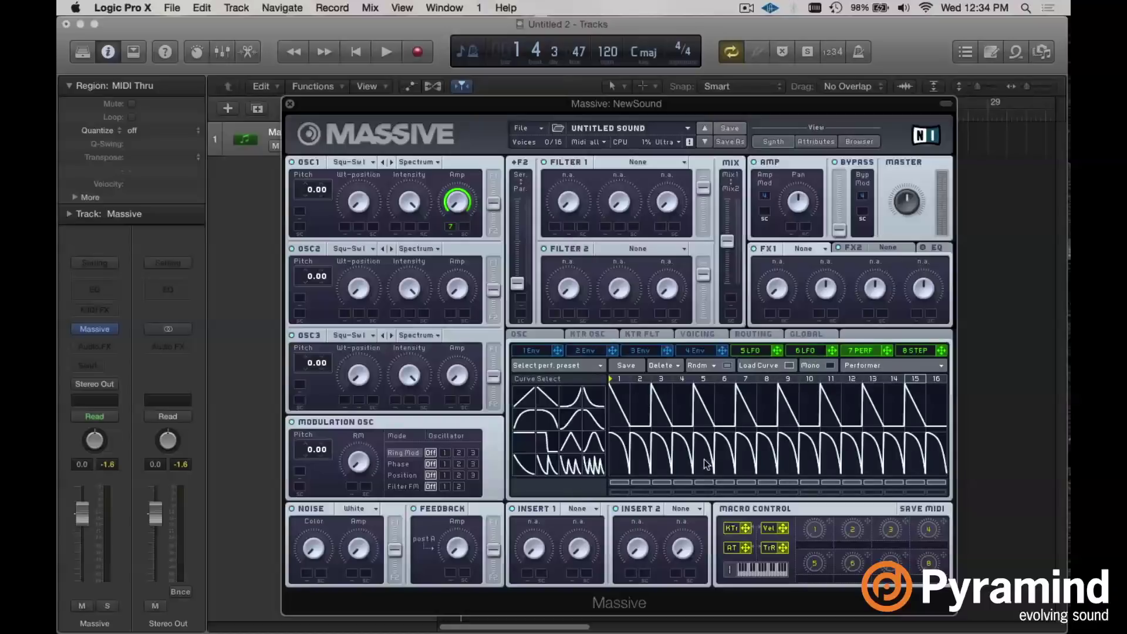
pyautogui.click(577, 468)
pyautogui.moveTo(611, 457)
pyautogui.mouseDown()
pyautogui.moveTo(879, 400)
pyautogui.moveTo(1043, 396)
pyautogui.mouseUp()
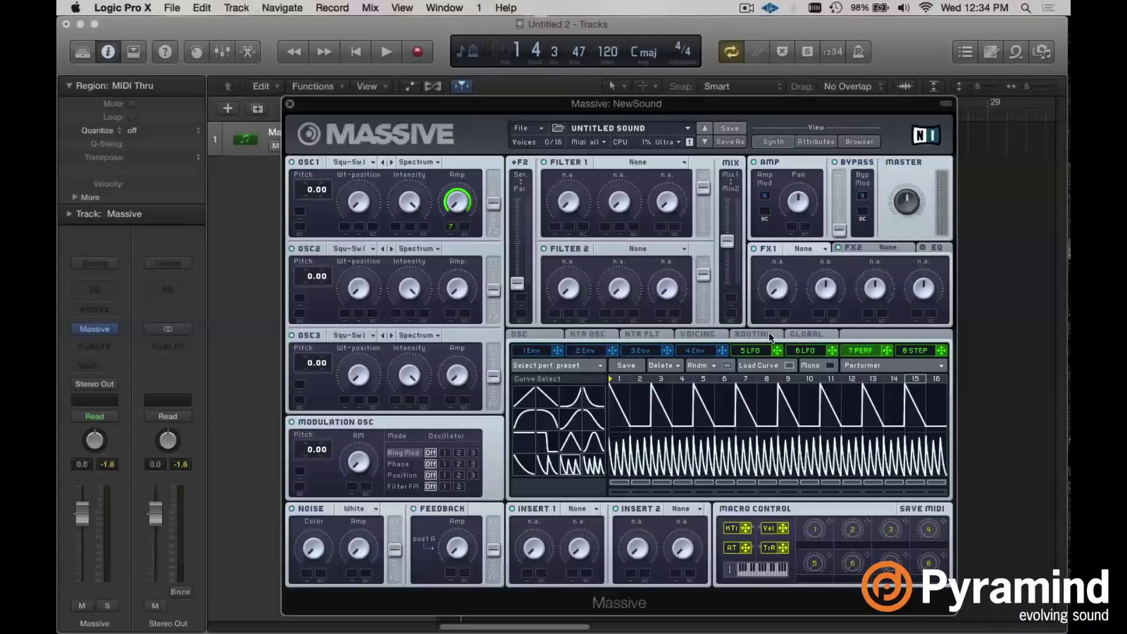
pyautogui.click(752, 368)
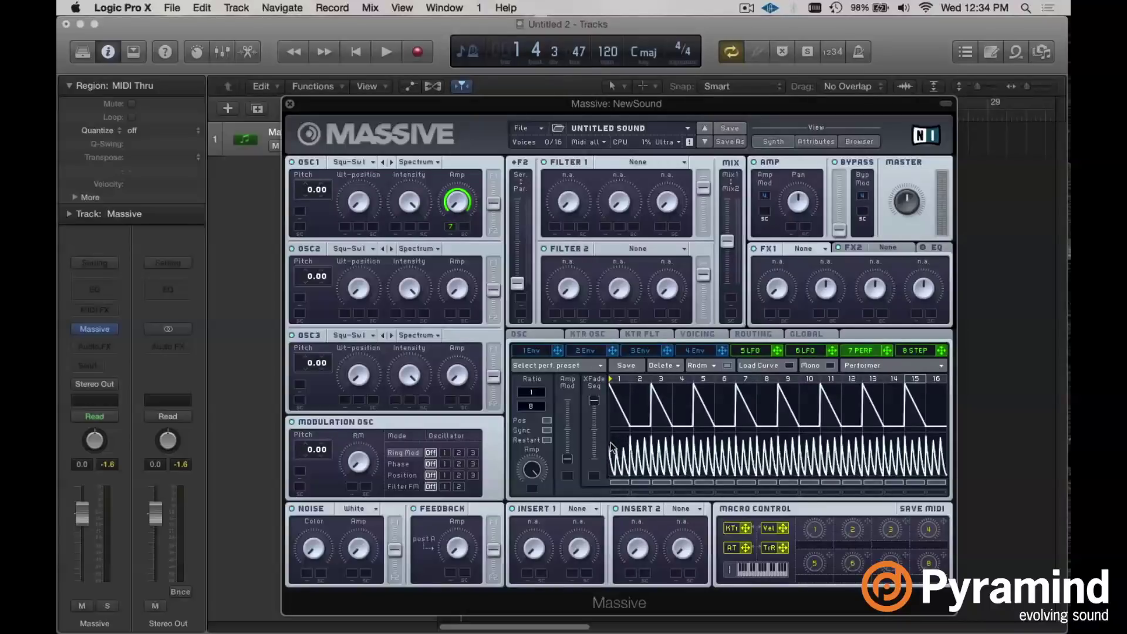
pyautogui.moveTo(635, 459)
pyautogui.mouseDown()
pyautogui.moveTo(644, 494)
pyautogui.moveTo(676, 462)
pyautogui.moveTo(682, 526)
pyautogui.moveTo(707, 466)
pyautogui.moveTo(725, 457)
pyautogui.moveTo(730, 511)
pyautogui.moveTo(764, 461)
pyautogui.moveTo(771, 499)
pyautogui.mouseUp()
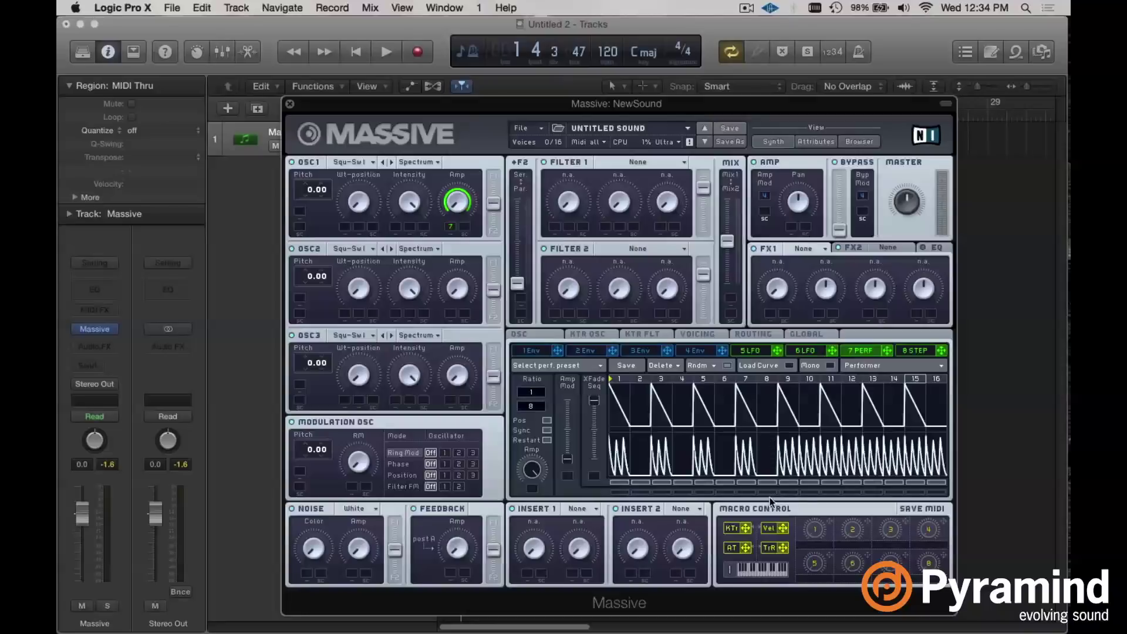
# Flatten lower peaks at steps 10, 12 and 16, add peaks at 15, and test XFade Seq down and up
pyautogui.moveTo(821, 470)
pyautogui.mouseDown()
pyautogui.moveTo(818, 509)
pyautogui.moveTo(849, 461)
pyautogui.moveTo(854, 523)
pyautogui.moveTo(893, 461)
pyautogui.moveTo(908, 521)
pyautogui.moveTo(924, 502)
pyautogui.mouseUp()
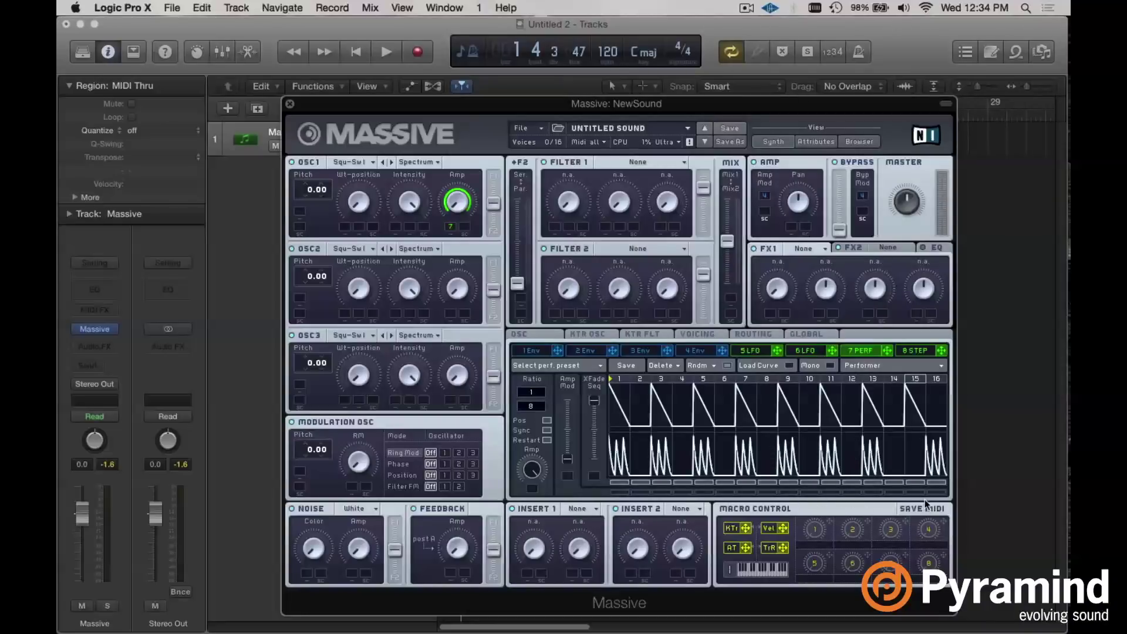
pyautogui.moveTo(899, 465)
pyautogui.mouseDown()
pyautogui.moveTo(916, 413)
pyautogui.moveTo(942, 476)
pyautogui.mouseUp()
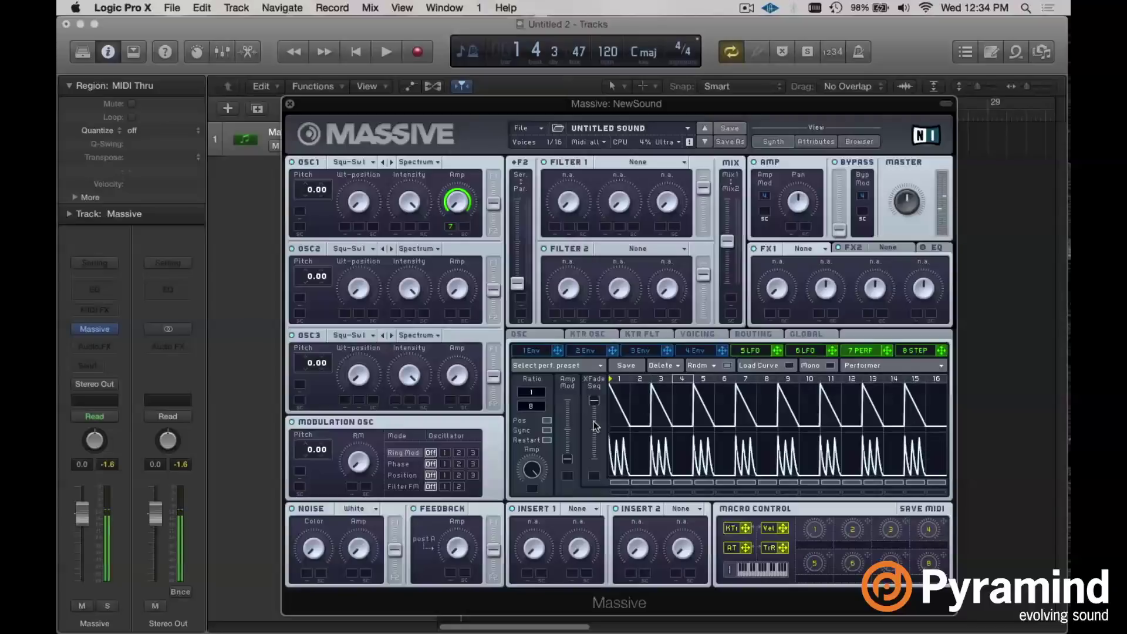
pyautogui.moveTo(594, 402); pyautogui.dragTo(598, 467)
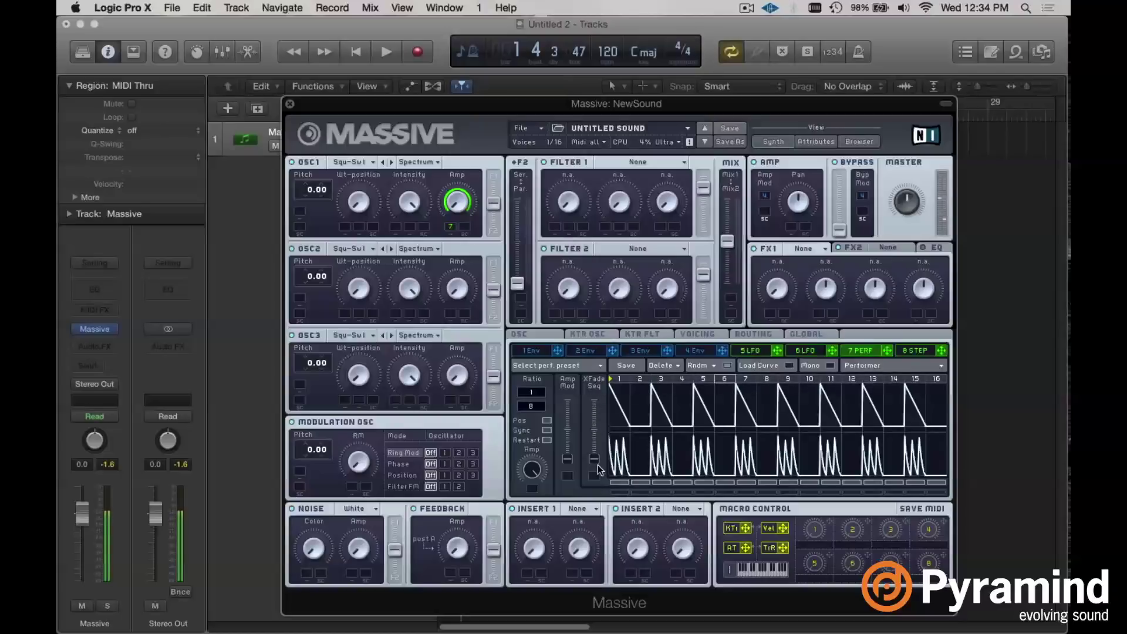
pyautogui.moveTo(598, 465); pyautogui.dragTo(594, 392)
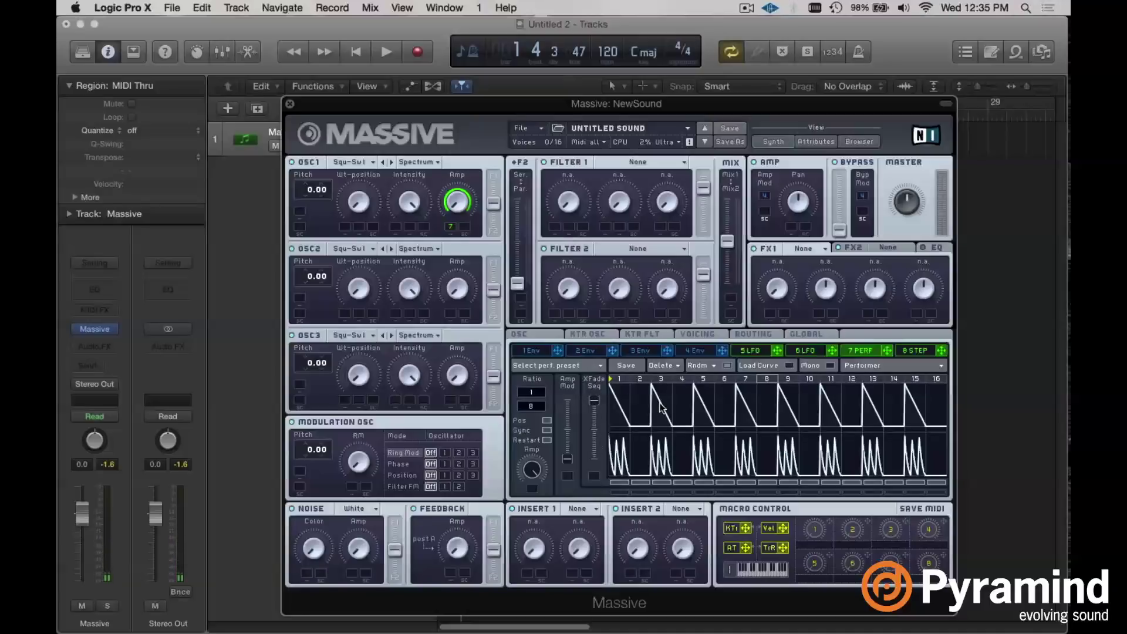
# Give LFO 5 an offset square upper curve and route it to the Performer's XFade Seq
pyautogui.click(761, 350)
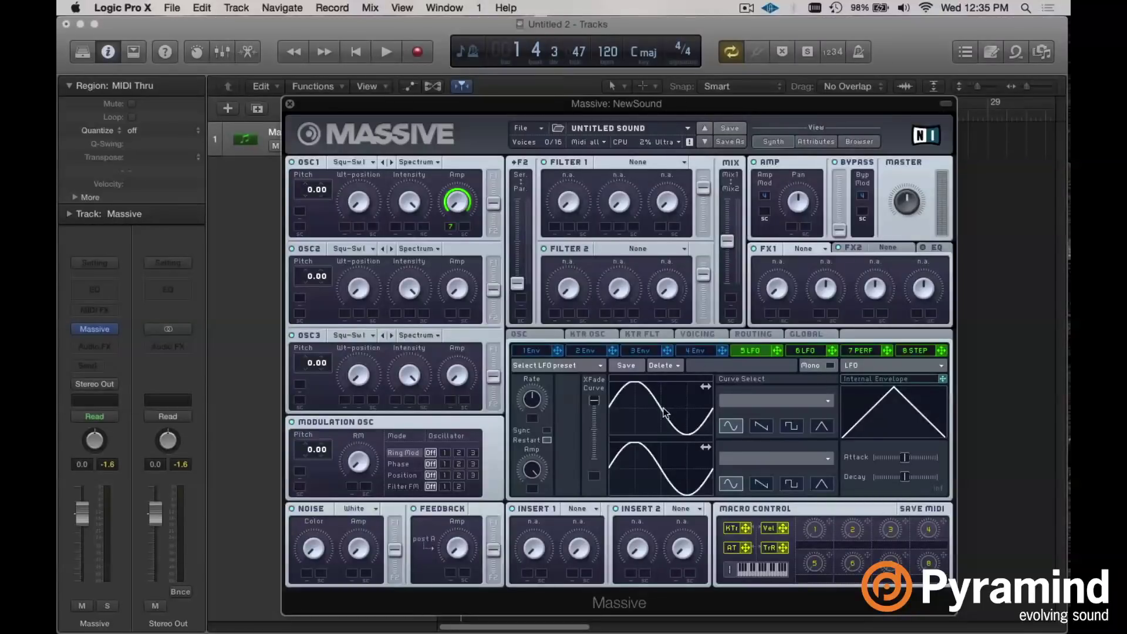
pyautogui.click(792, 427)
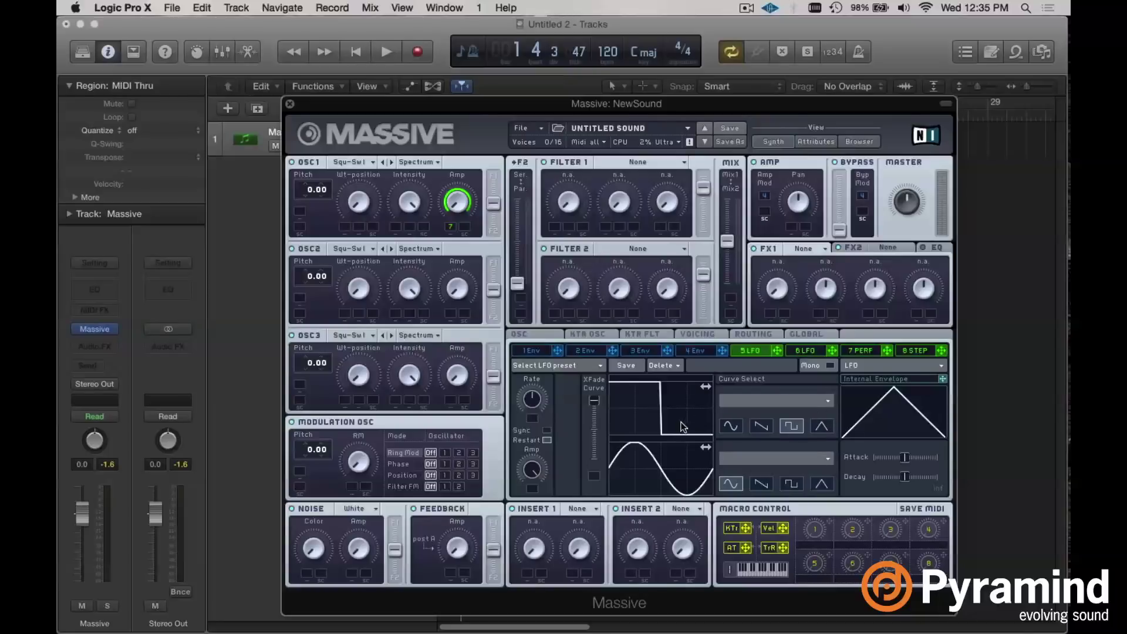
pyautogui.moveTo(686, 415); pyautogui.dragTo(638, 417)
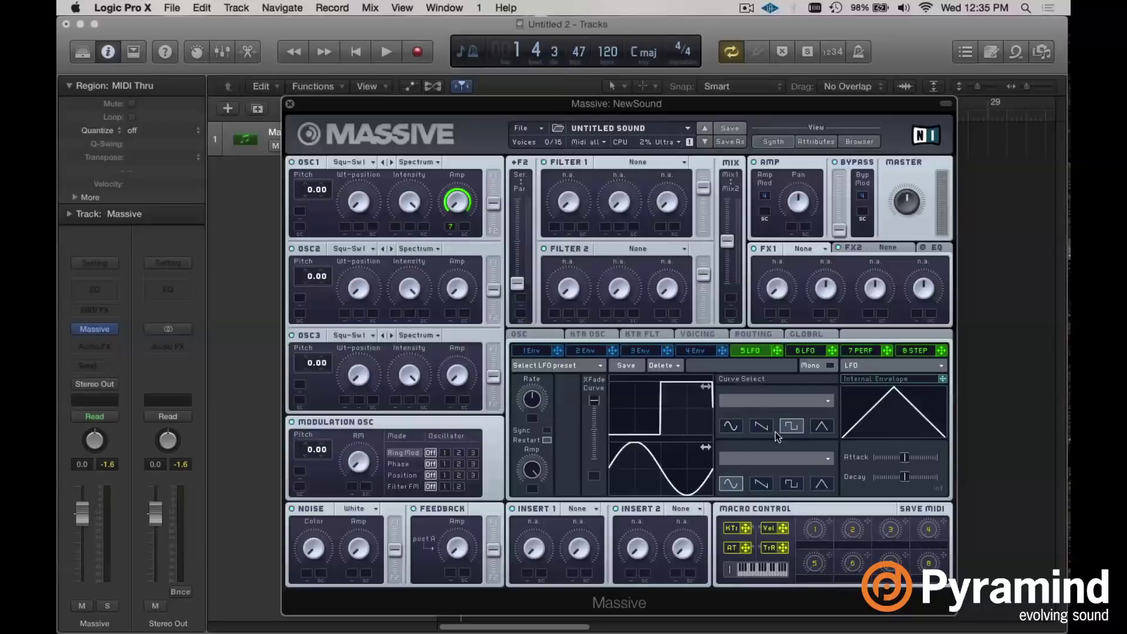
pyautogui.click(861, 351)
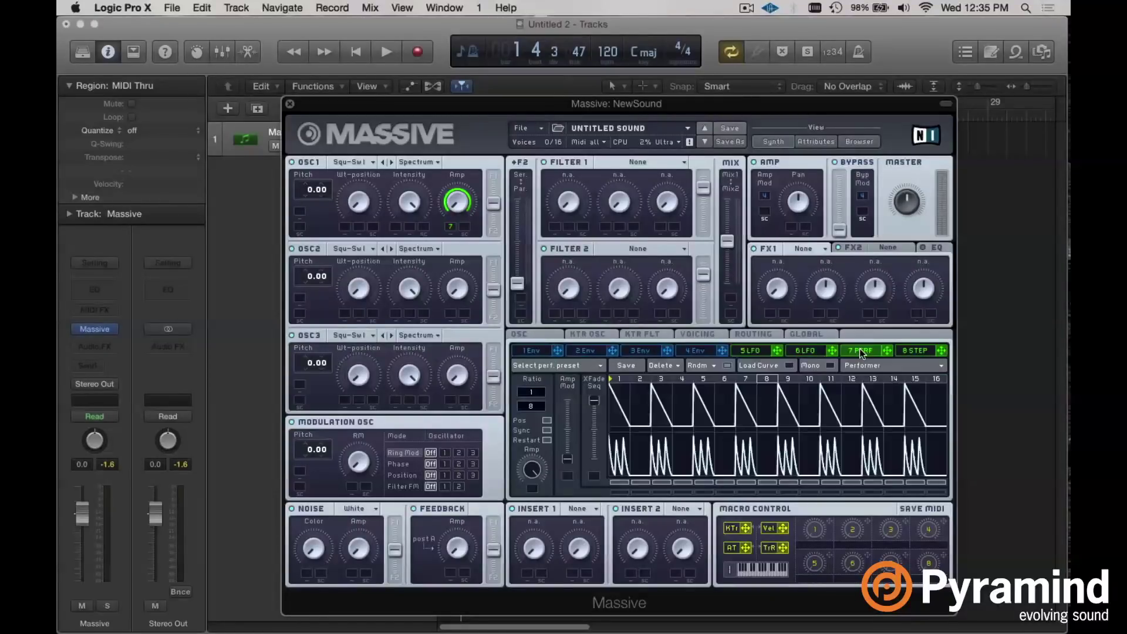
pyautogui.moveTo(722, 345); pyautogui.dragTo(595, 435)
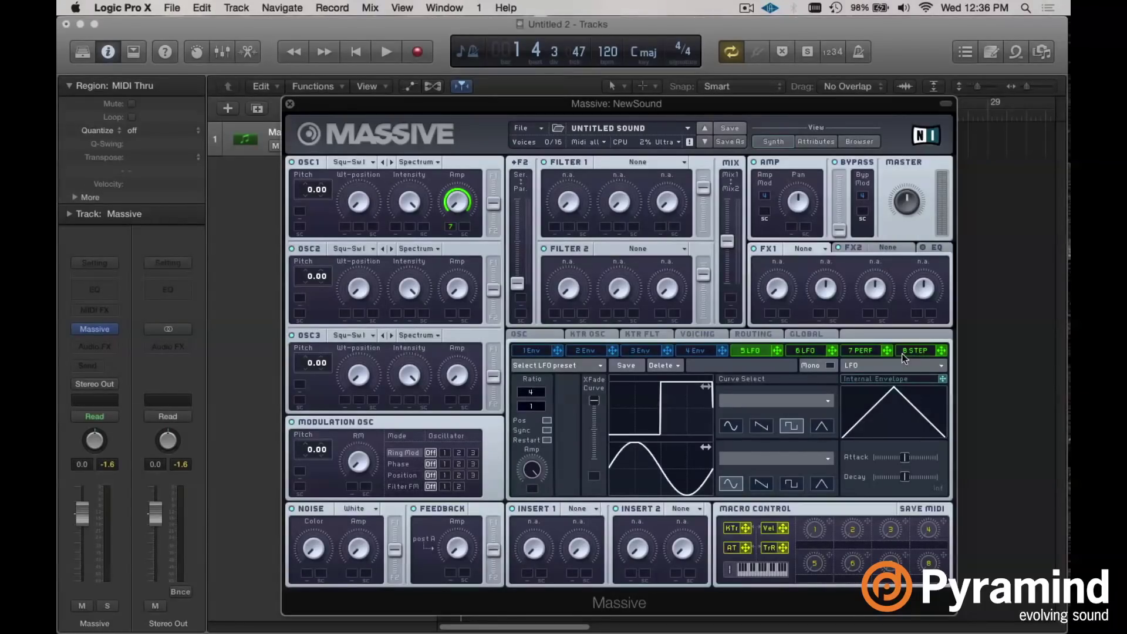
# Cycle through the 7 Perf, 5 LFO and 8 Step pages, ending back on 7 Perf
pyautogui.click(857, 352)
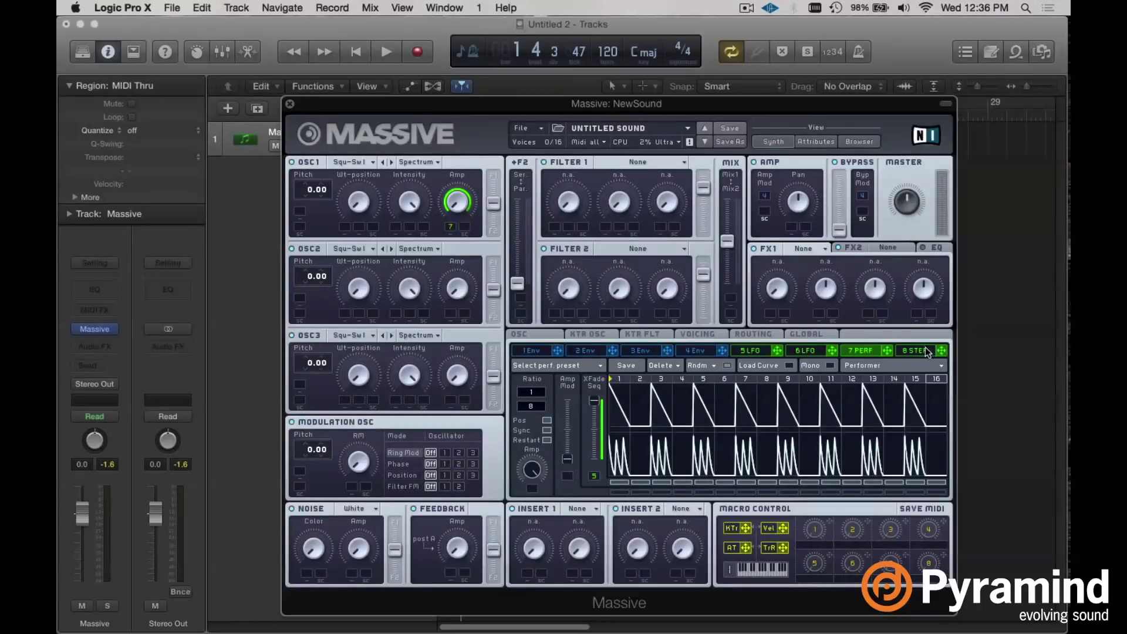
pyautogui.click(768, 351)
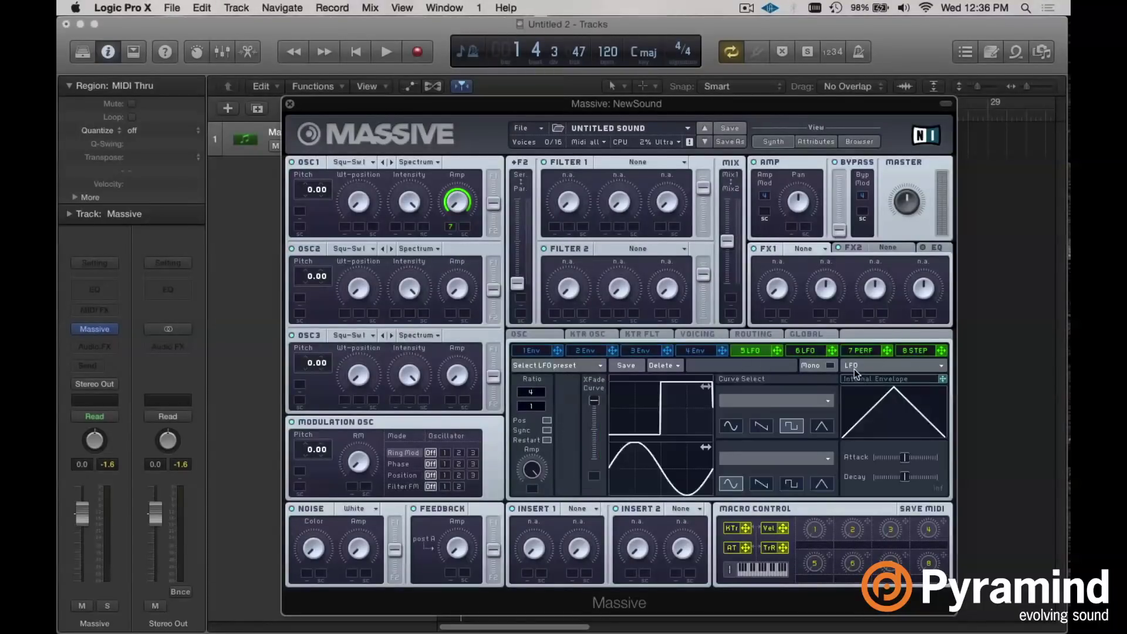
pyautogui.click(931, 354)
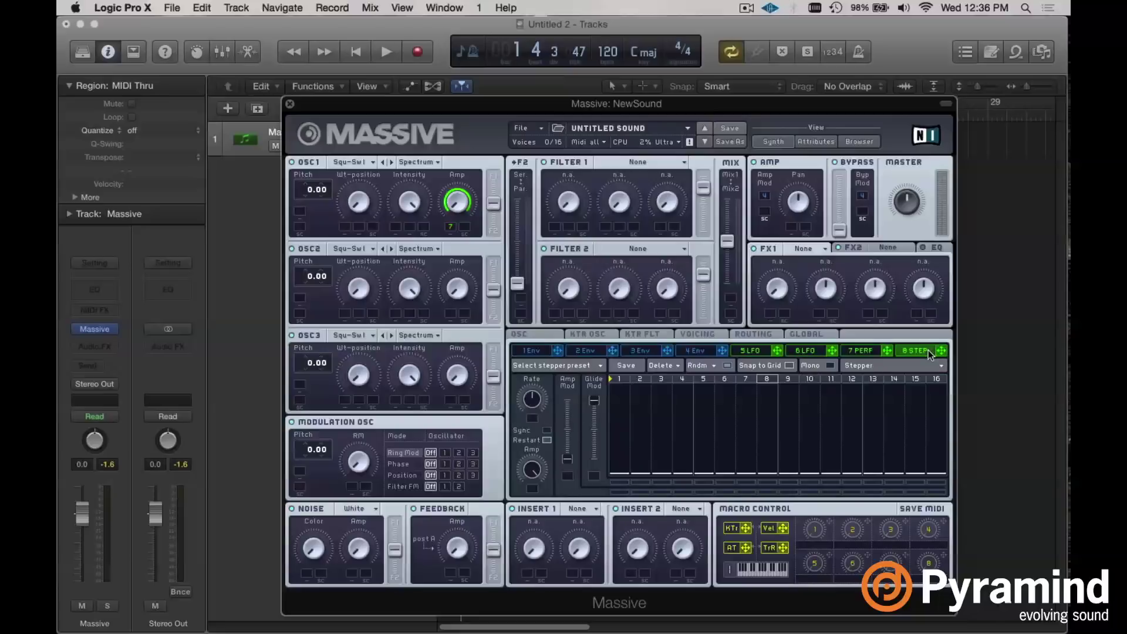
pyautogui.click(869, 353)
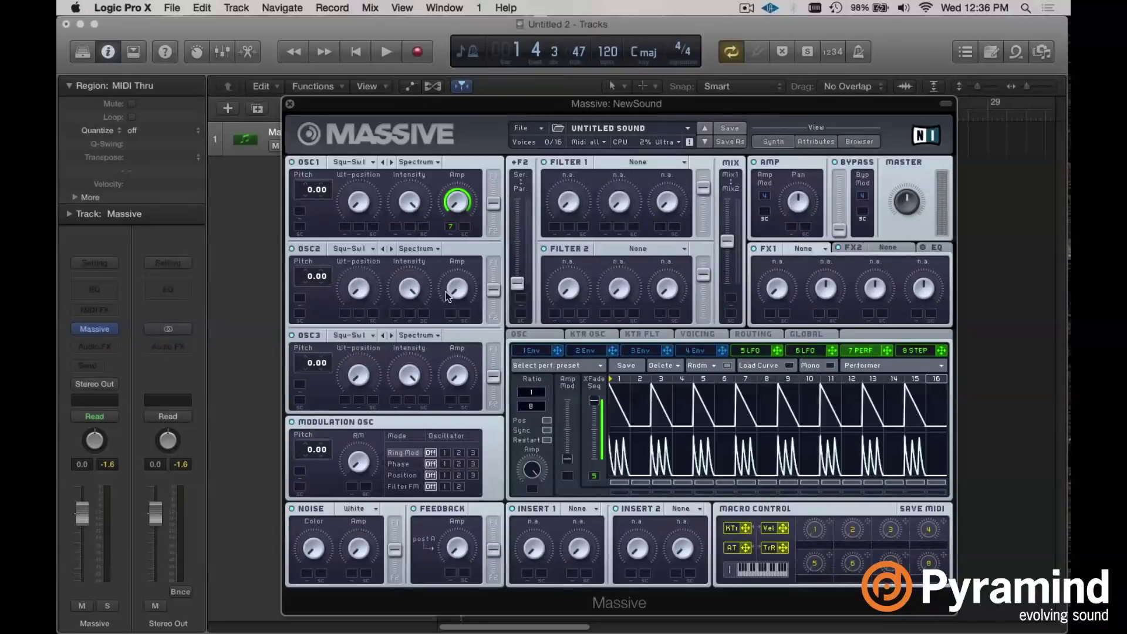